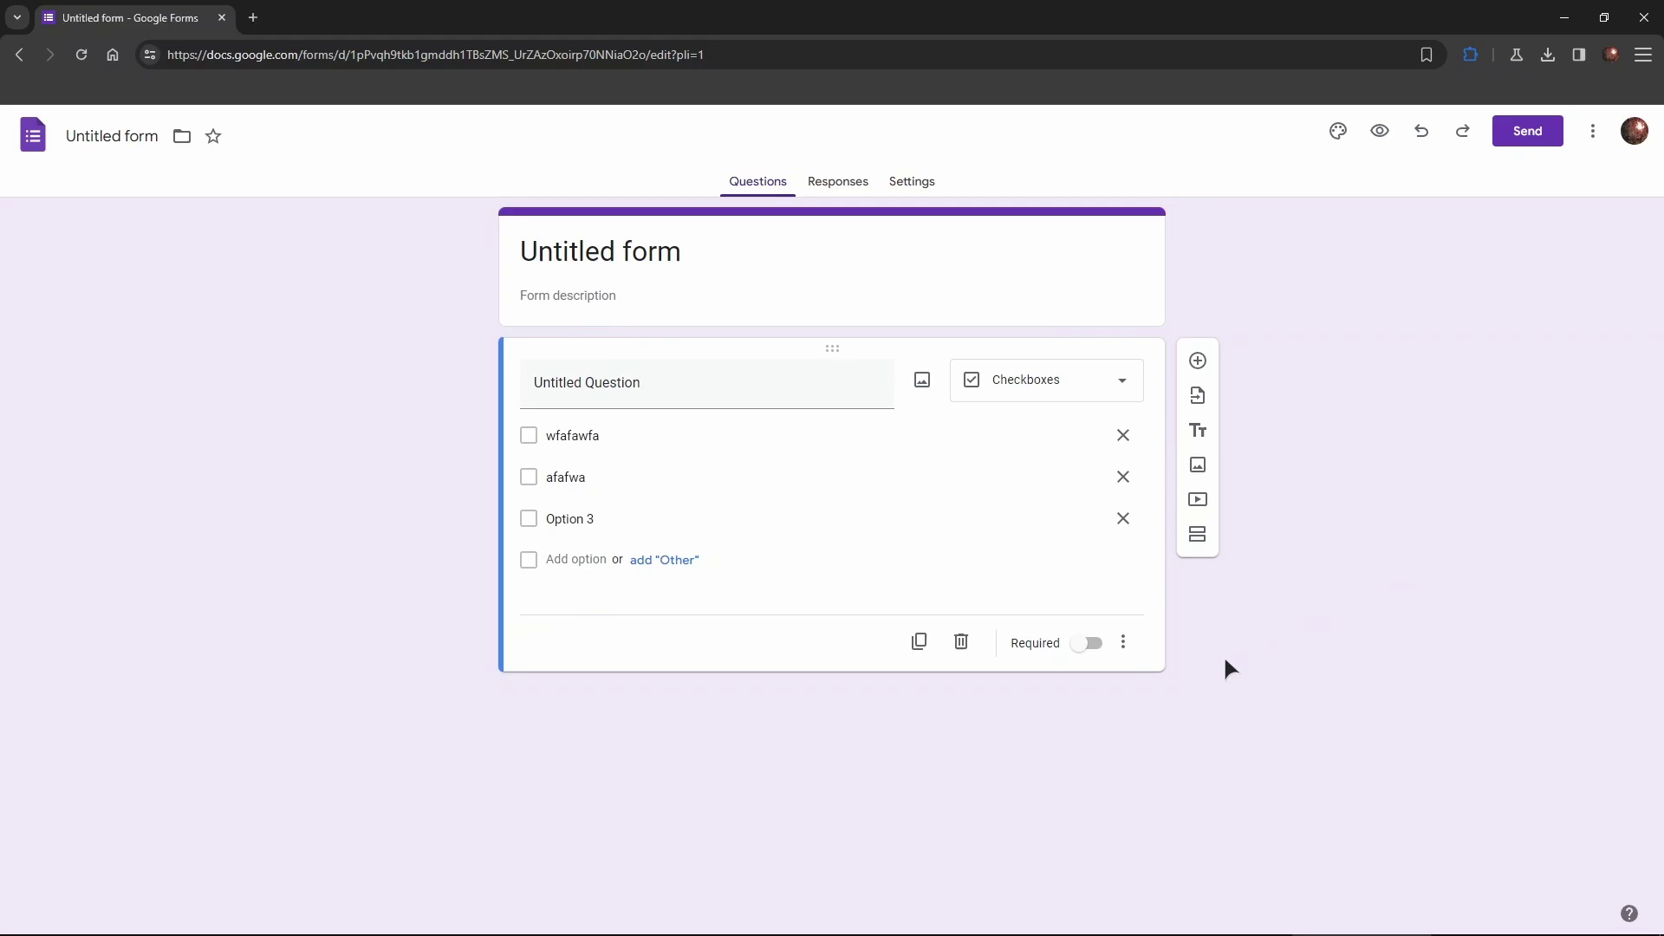
Open Chrome DevTools via Inspect beside the Google Forms editor.
{"action": "right_click", "coordinate": [1338, 541]}
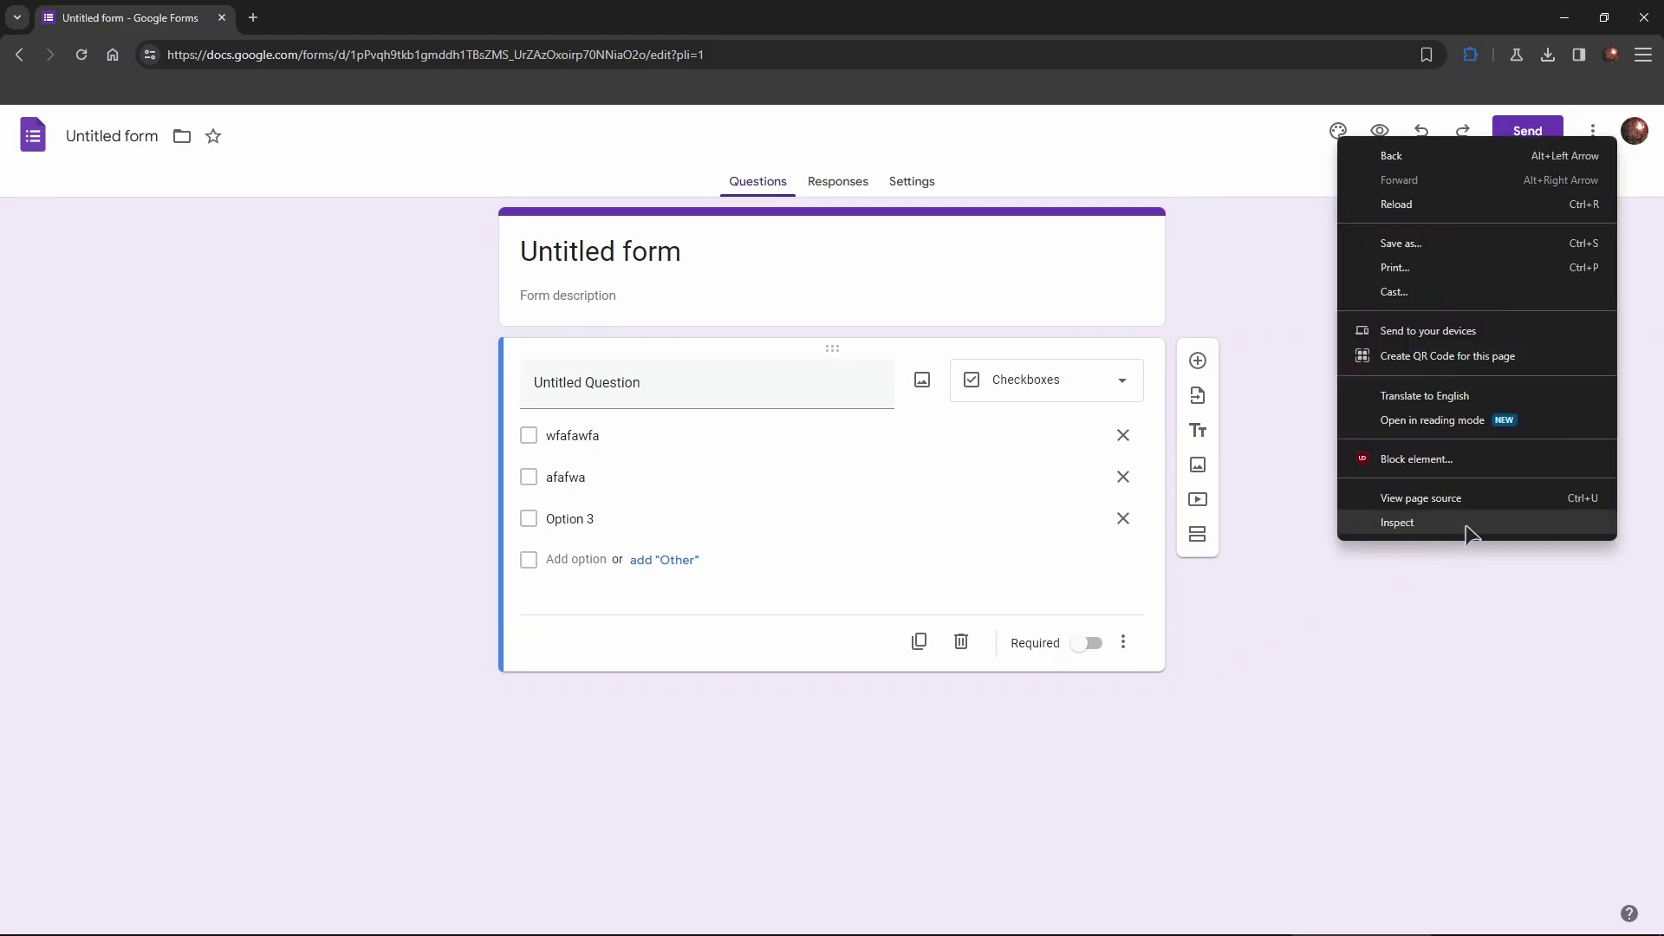
{"action": "left_click", "coordinate": [1398, 524]}
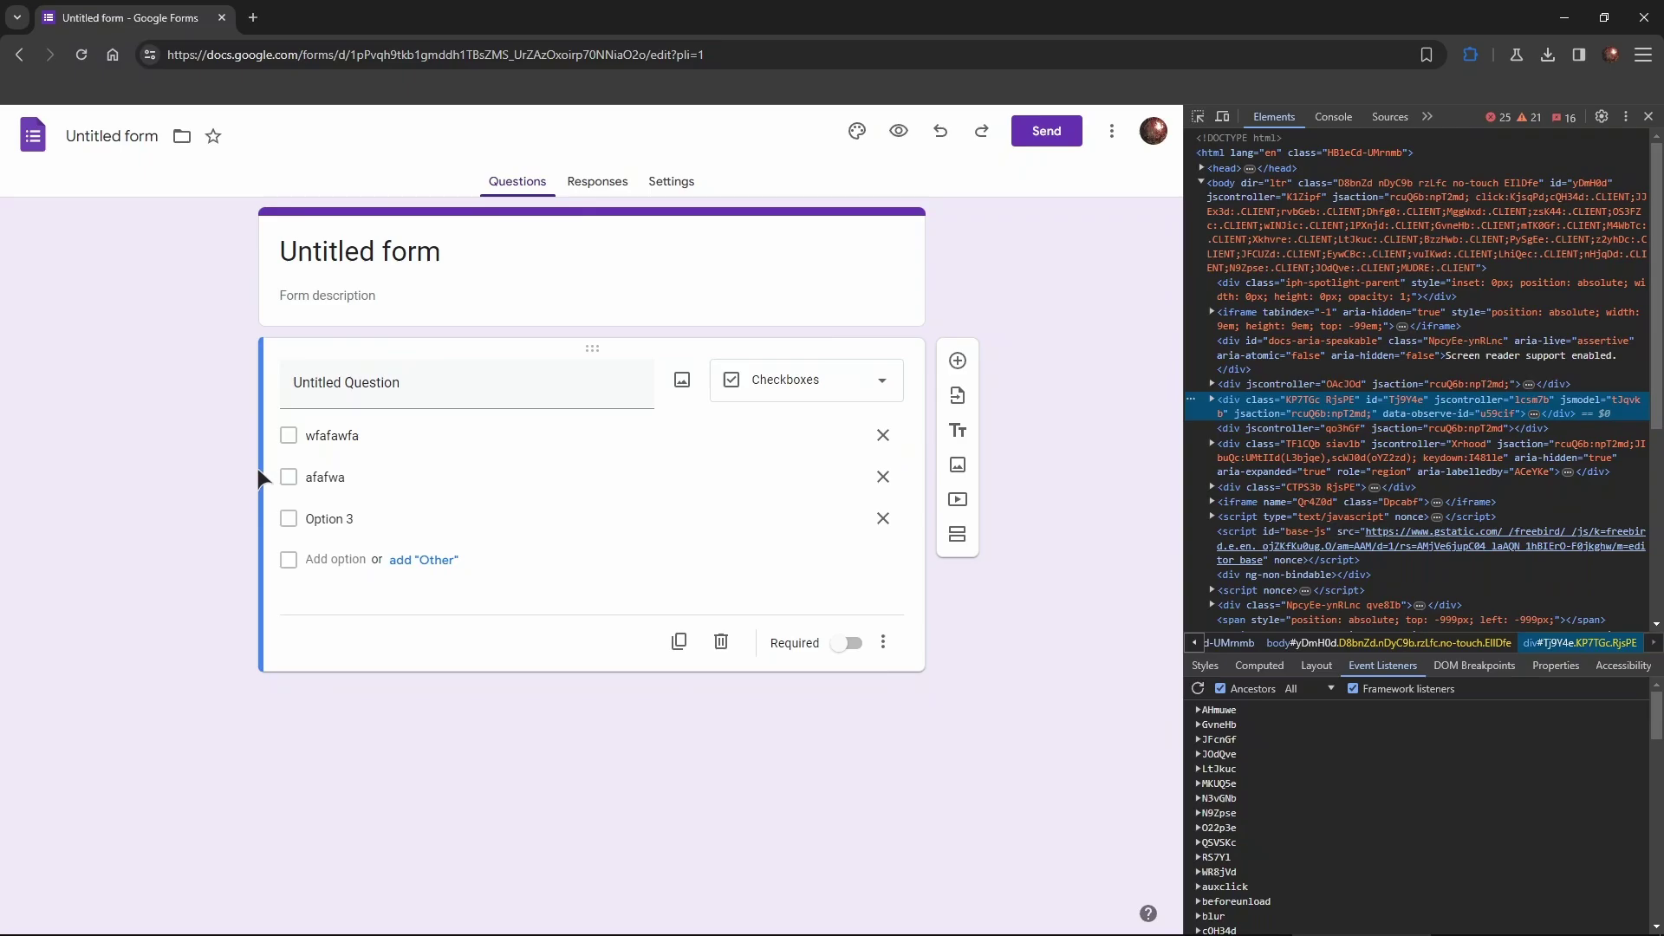
Select the first answer option 'wfafawfa' and turn on DevTools element picking.
{"action": "left_click", "coordinate": [289, 442]}
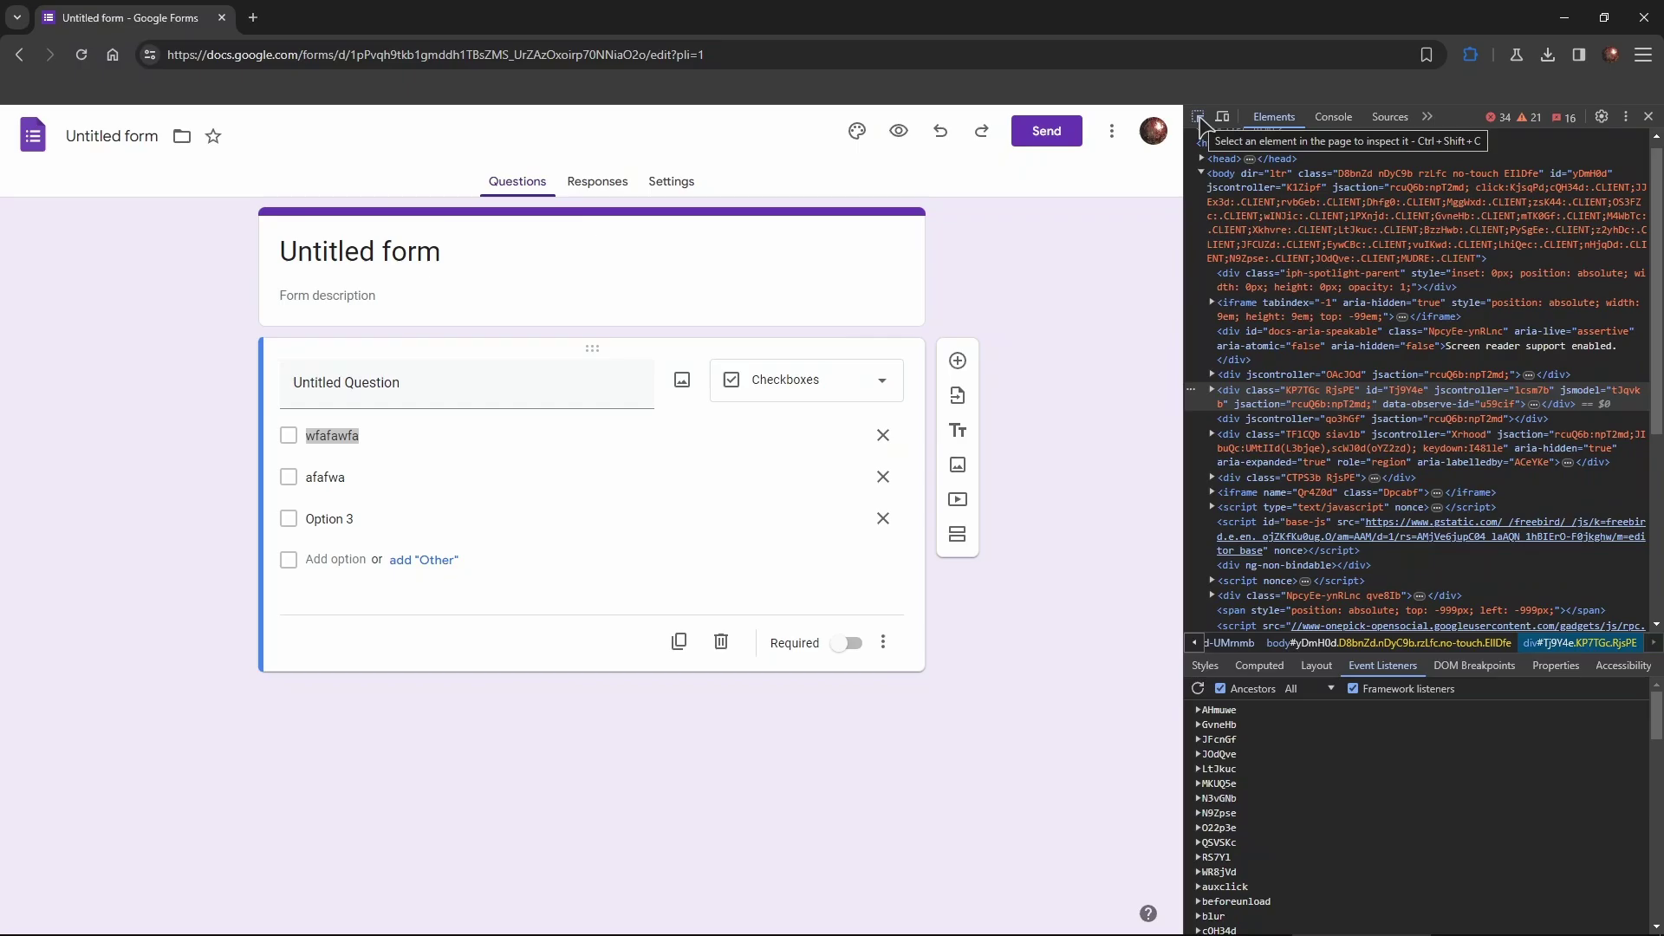
{"action": "left_click", "coordinate": [1200, 119]}
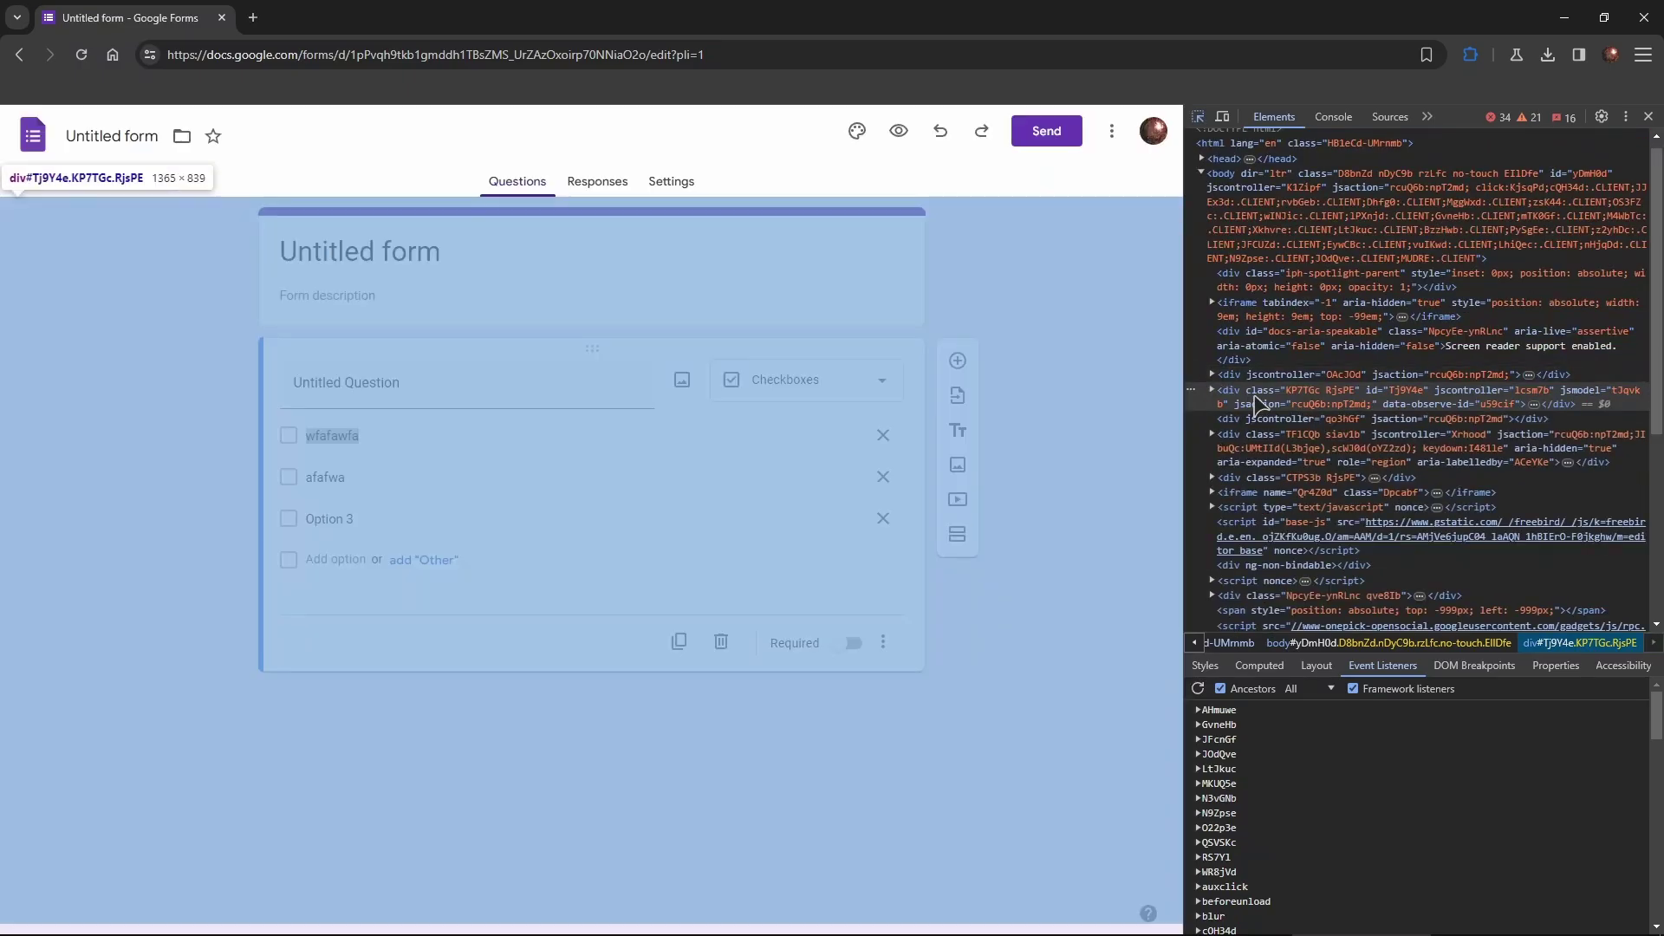